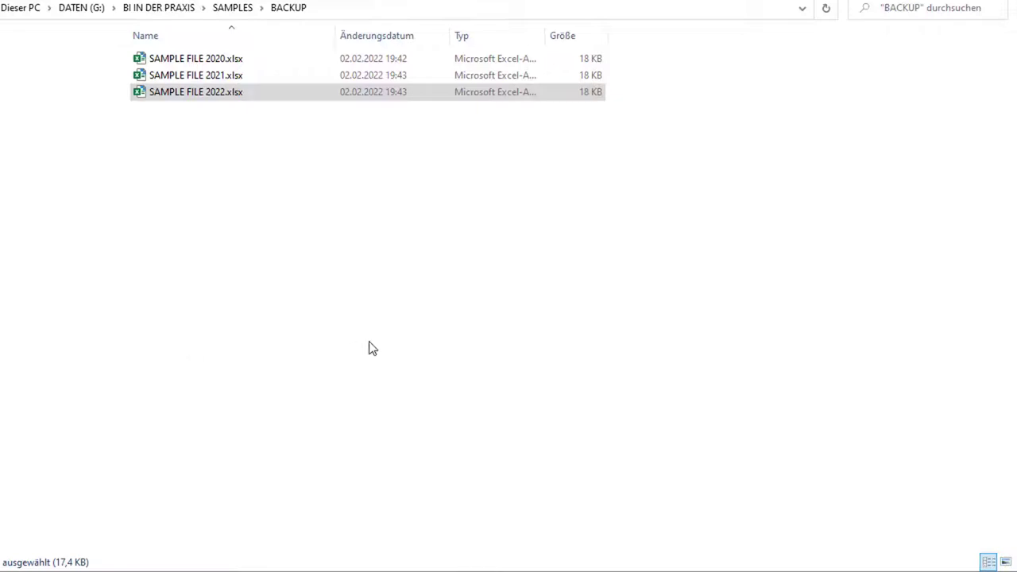
In the BACKUP folder, select the SAMPLE FILE 2022.xlsx workbook.
{"action": "left_click", "coordinate": [395, 280]}
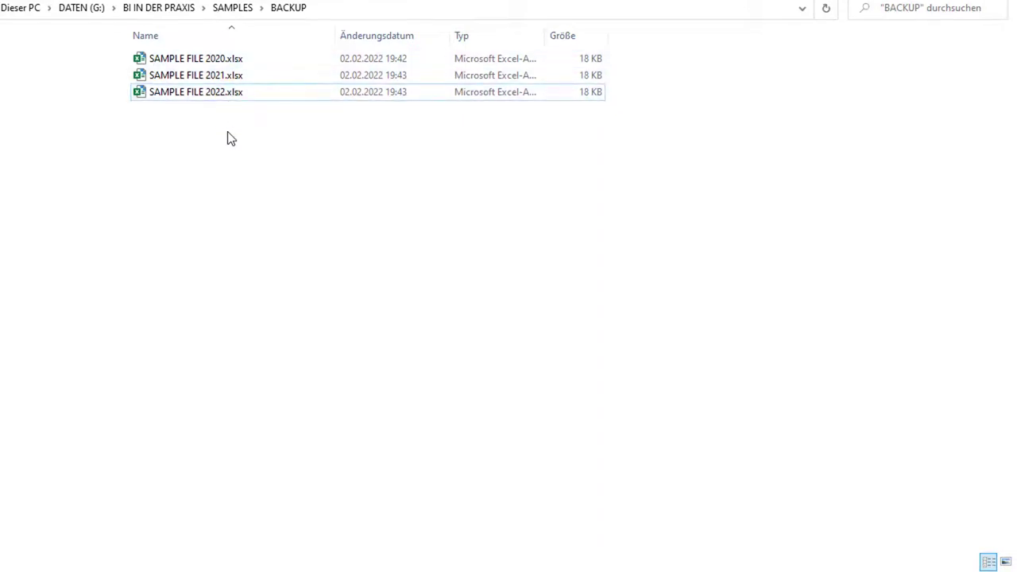
{"action": "left_click", "coordinate": [215, 91]}
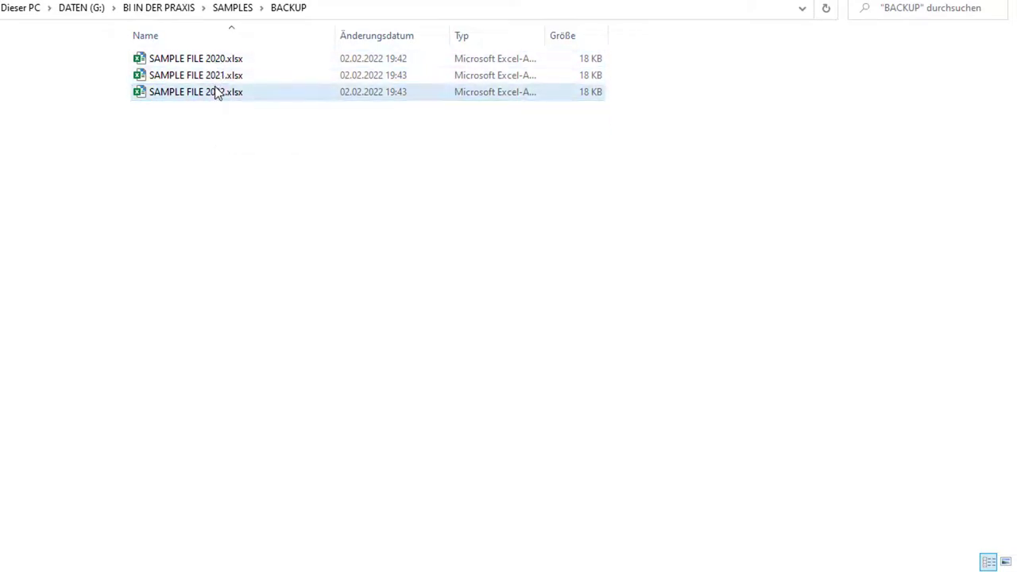
Open SAMPLE FILE 2022.xlsx in Excel and inspect OrderDate values and the H8 TotalPrice formula.
{"action": "double_click", "coordinate": [220, 93]}
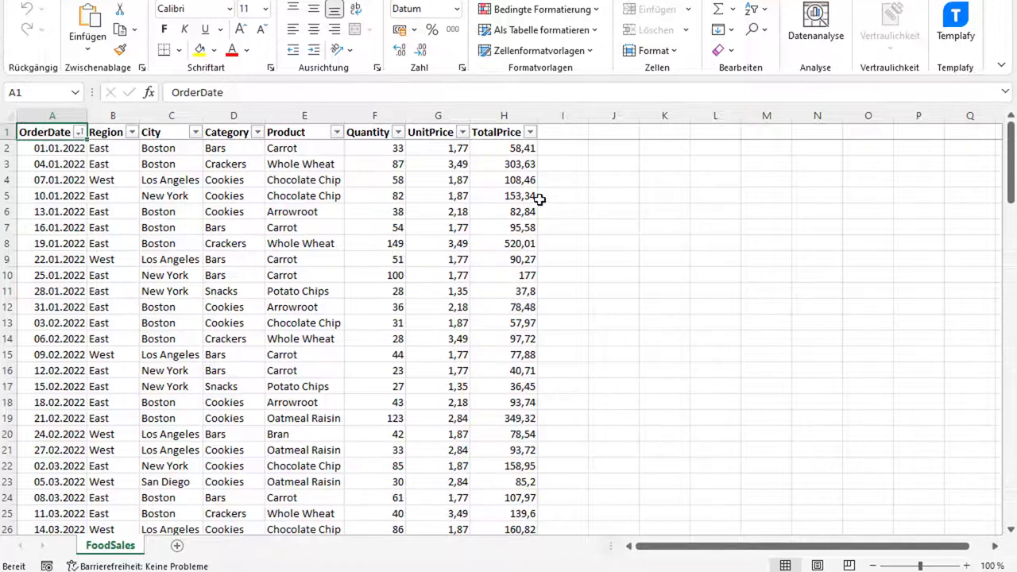
{"action": "left_click", "coordinate": [66, 183]}
{"action": "scroll", "coordinate": [66, 183], "scroll_direction": "down", "scroll_amount": 2}
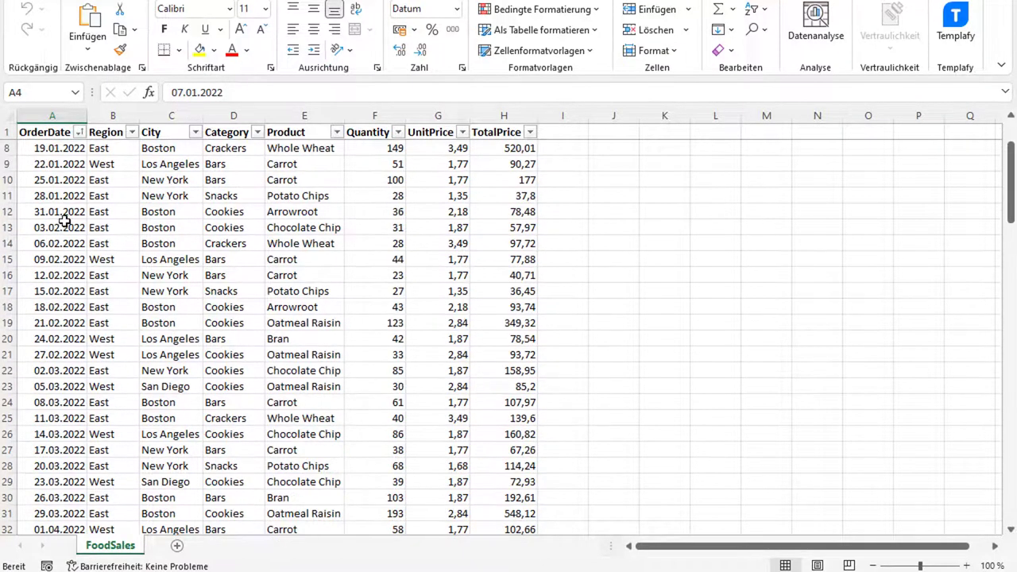
{"action": "scroll", "coordinate": [66, 183], "scroll_direction": "up", "scroll_amount": 2}
{"action": "left_click", "coordinate": [76, 245]}
{"action": "scroll", "coordinate": [72, 198], "scroll_direction": "down", "scroll_amount": 2}
{"action": "scroll", "coordinate": [71, 229], "scroll_direction": "up", "scroll_amount": 2}
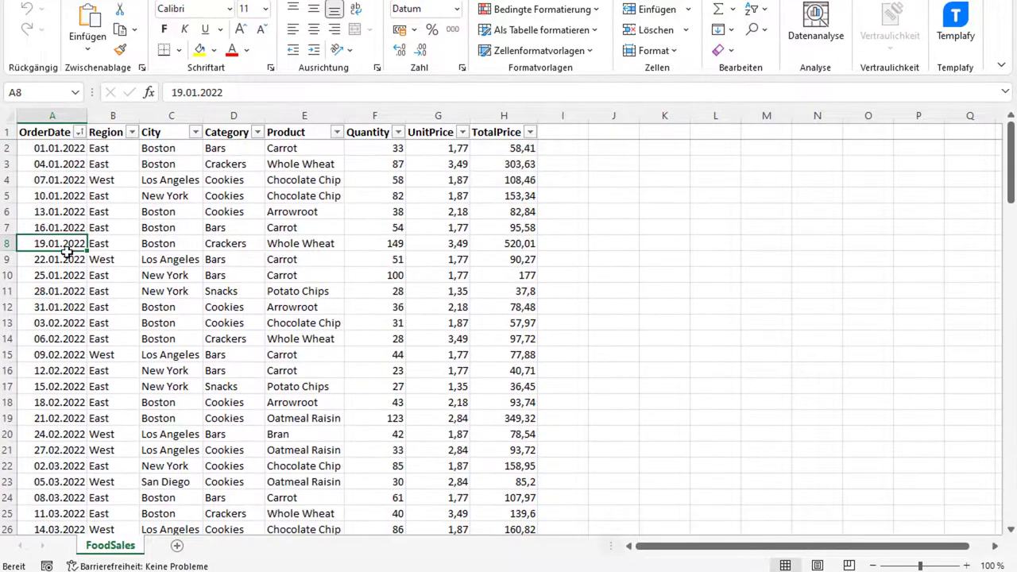
{"action": "left_click", "coordinate": [68, 228]}
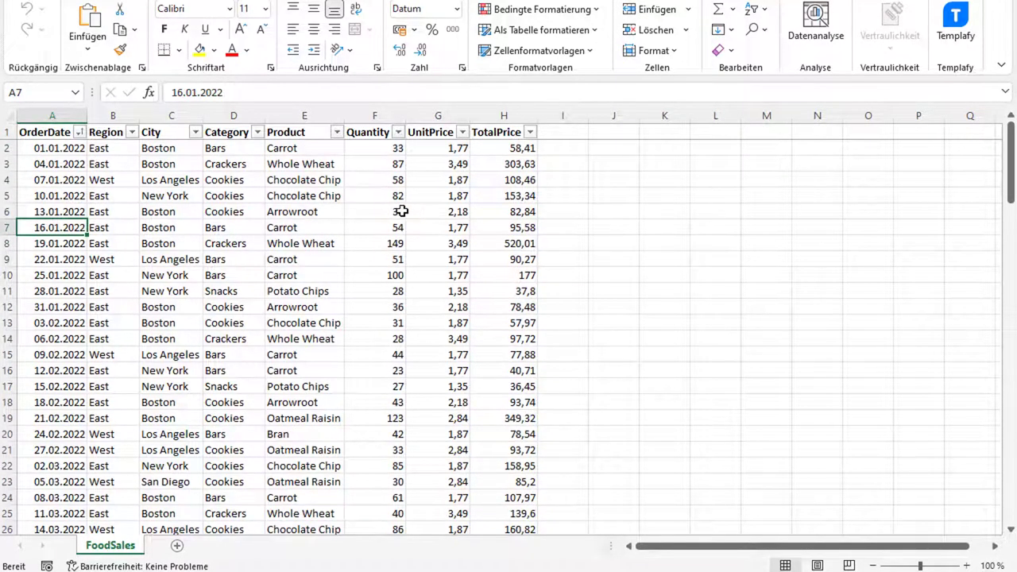
{"action": "left_click", "coordinate": [492, 242]}
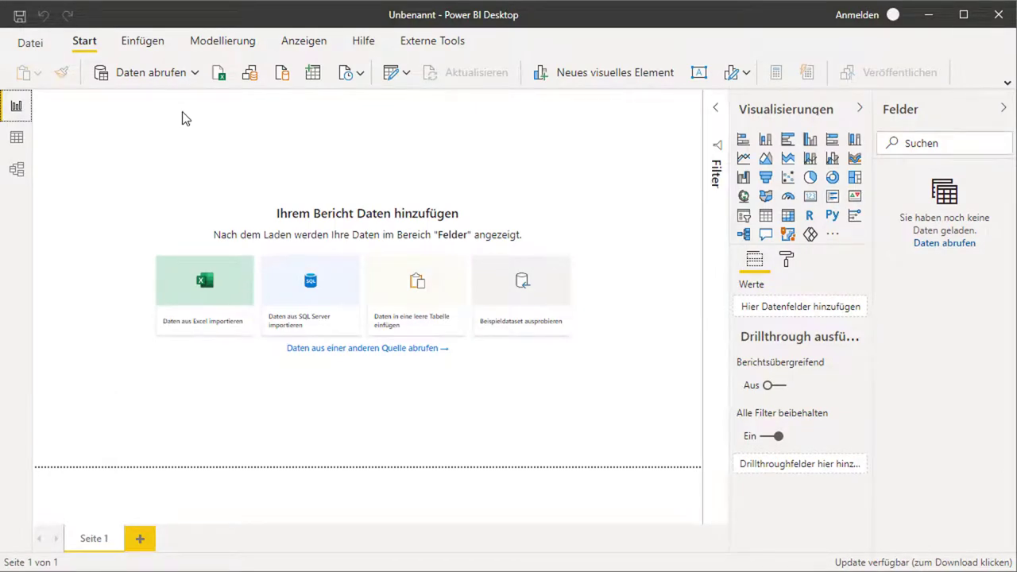
Under Daten abrufen, connect to an Ordner source and position its folder path dialog.
{"action": "left_click", "coordinate": [139, 77]}
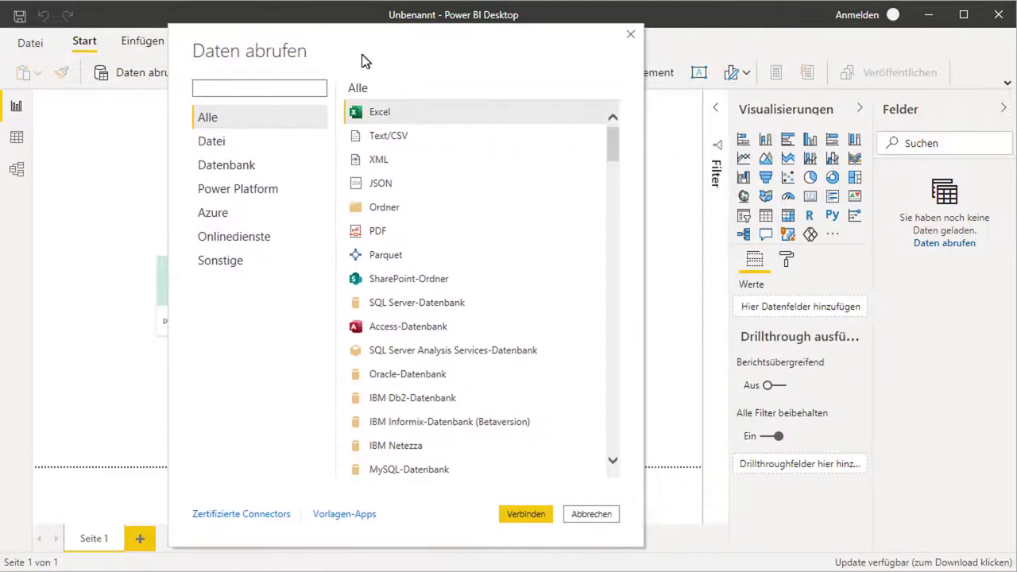
{"action": "left_click", "coordinate": [401, 211]}
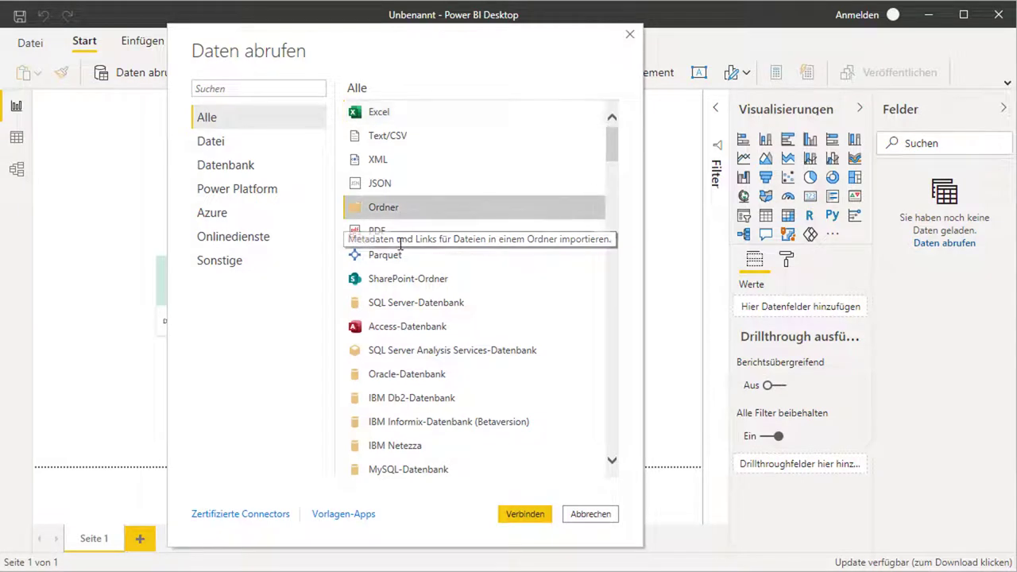
{"action": "left_click", "coordinate": [524, 514]}
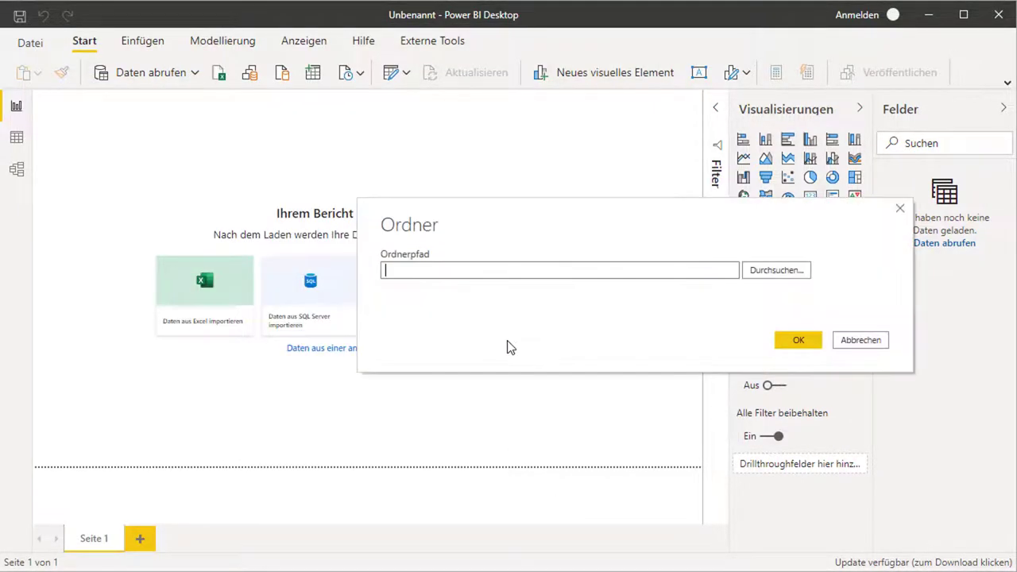
{"action": "left_click_drag", "start_coordinate": [546, 244], "coordinate": [356, 215]}
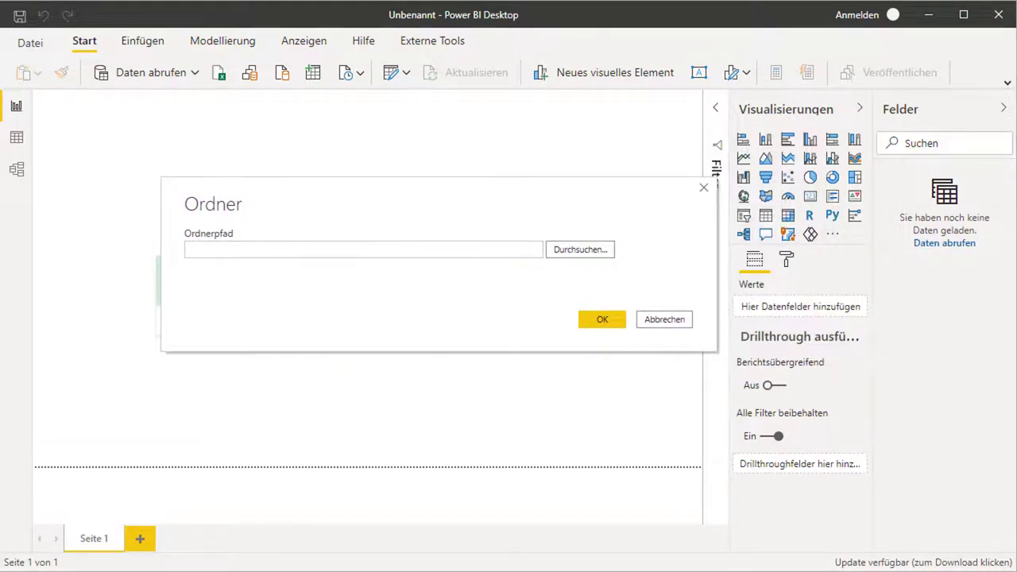
Enter the folder path G:\BI IN DER PRAXIS\SAMPLES\BACKUP and confirm with OK.
{"action": "left_click", "coordinate": [364, 250]}
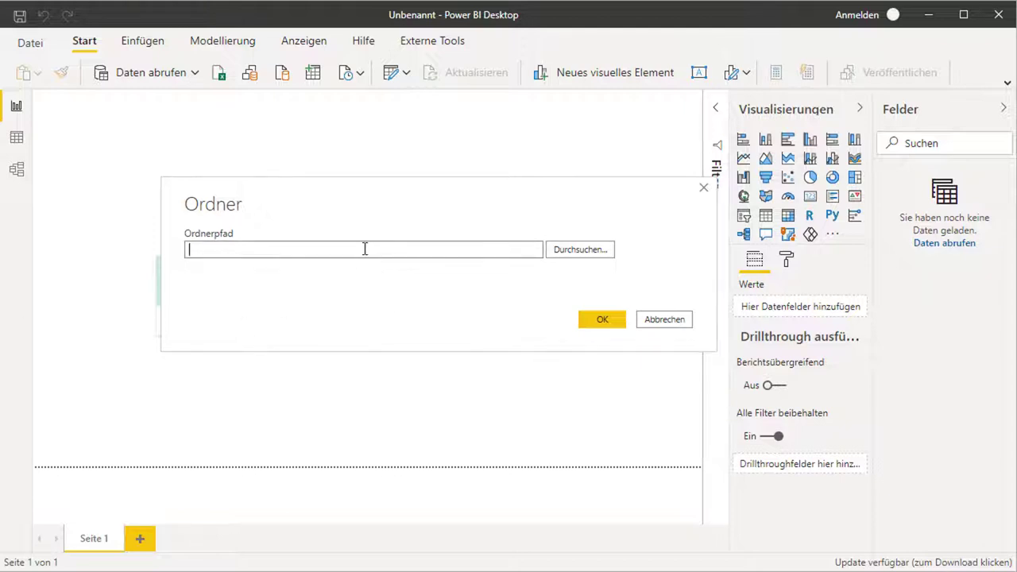
{"action": "type", "text": "G:\\BI IN DER PRAXIS\\SAMPLES\\BACKUP"}
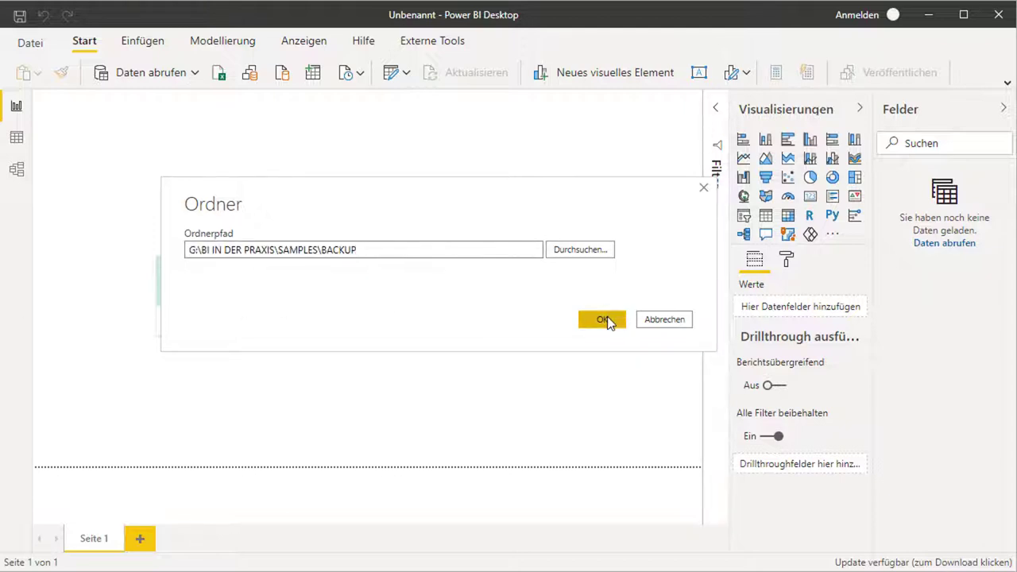
{"action": "left_click", "coordinate": [607, 318]}
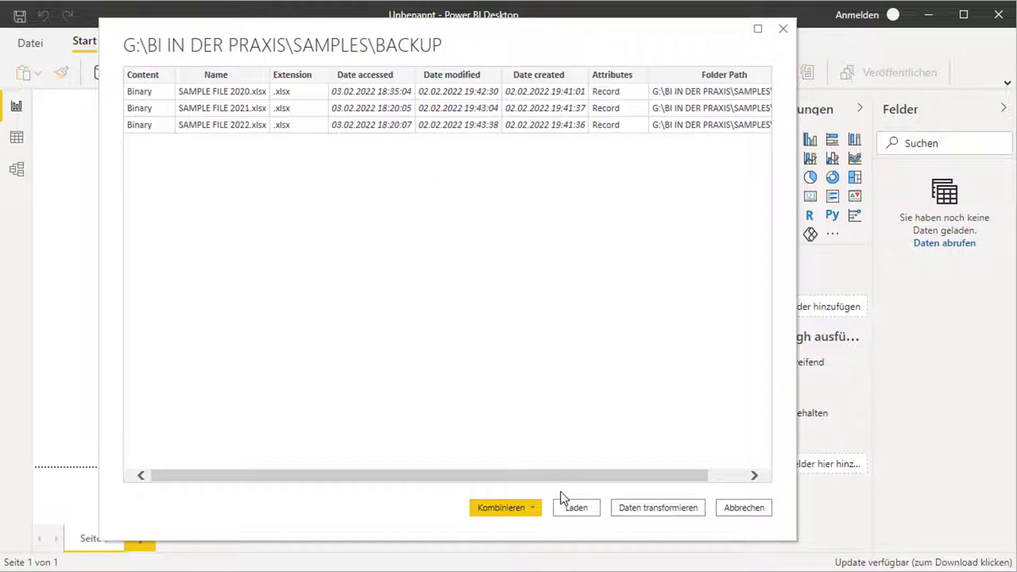
Open the folder listing in Power Query Editor and combine the Content column's files.
{"action": "left_click", "coordinate": [651, 511]}
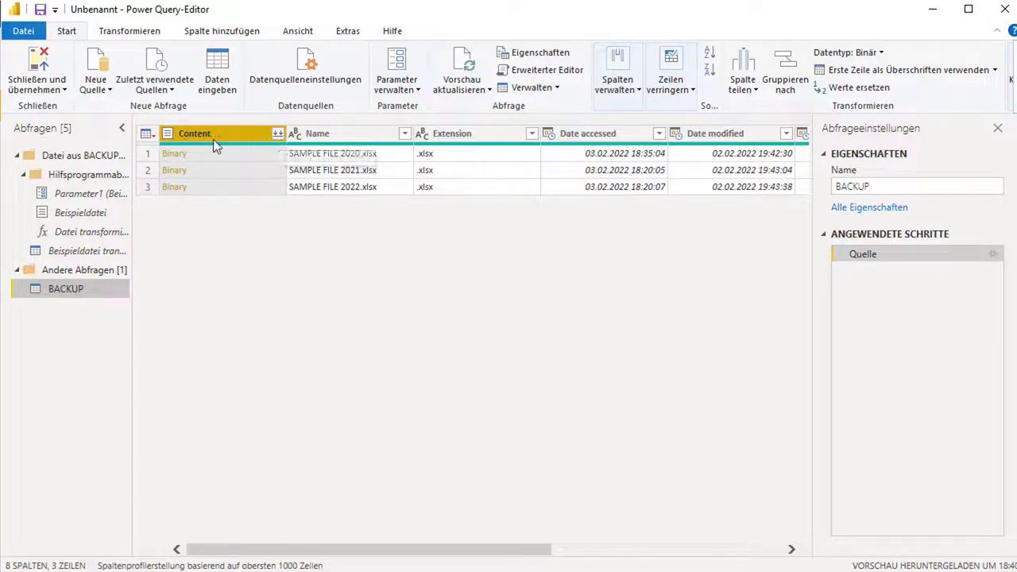
{"action": "left_click", "coordinate": [281, 137]}
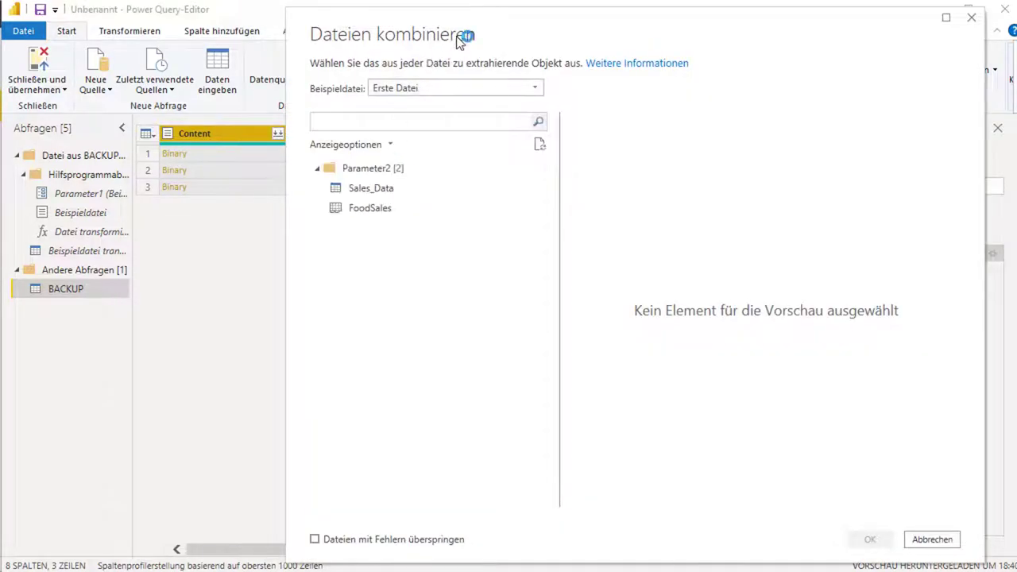
Combine the files using the Sales_Data table from the sample file.
{"action": "left_click_drag", "start_coordinate": [461, 37], "coordinate": [299, 36]}
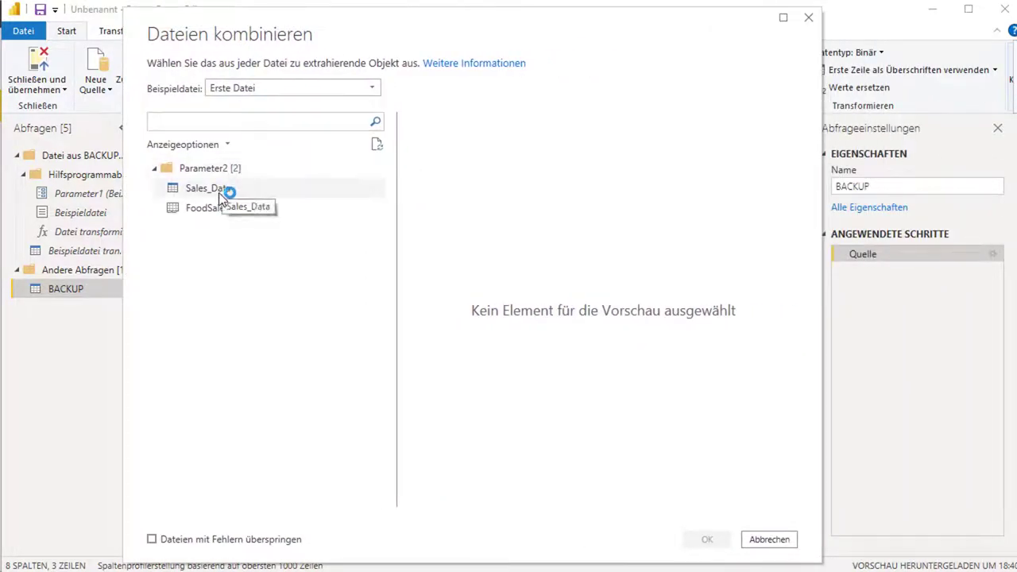
{"action": "left_click", "coordinate": [221, 193]}
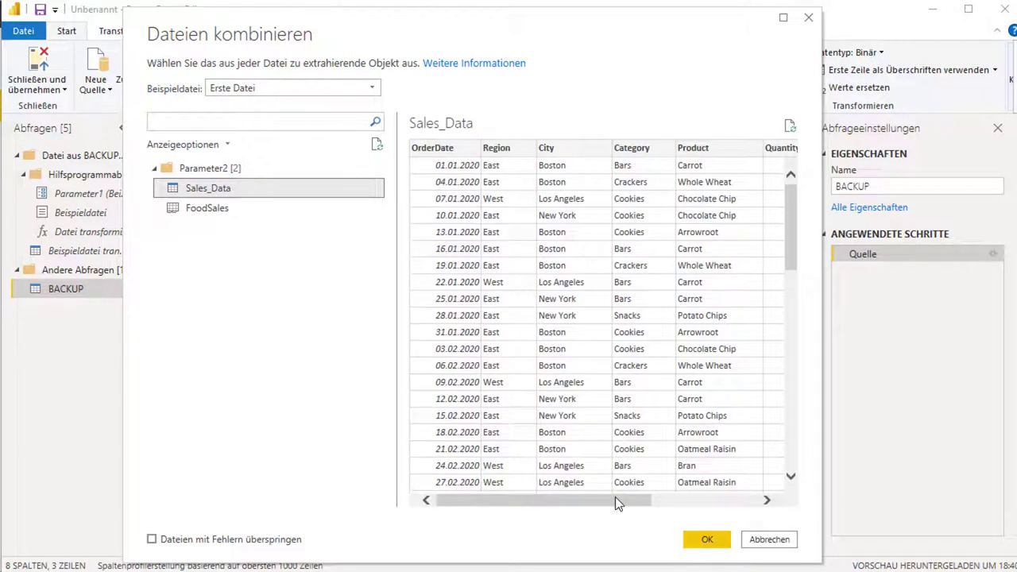
{"action": "mouse_move", "coordinate": [616, 500]}
{"action": "left_mouse_down"}
{"action": "mouse_move", "coordinate": [752, 500]}
{"action": "mouse_move", "coordinate": [436, 431]}
{"action": "left_mouse_up"}
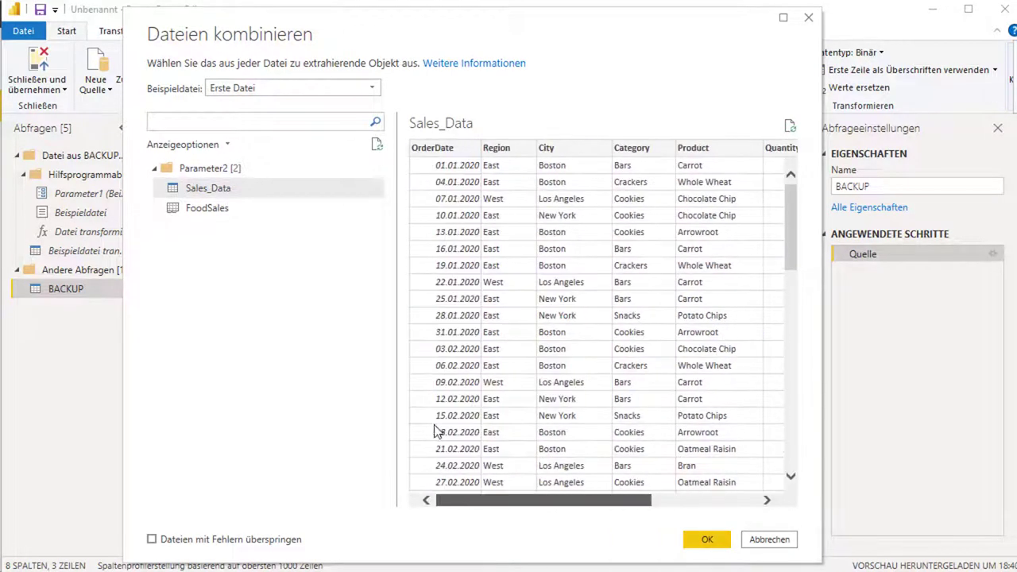
{"action": "left_click", "coordinate": [703, 542]}
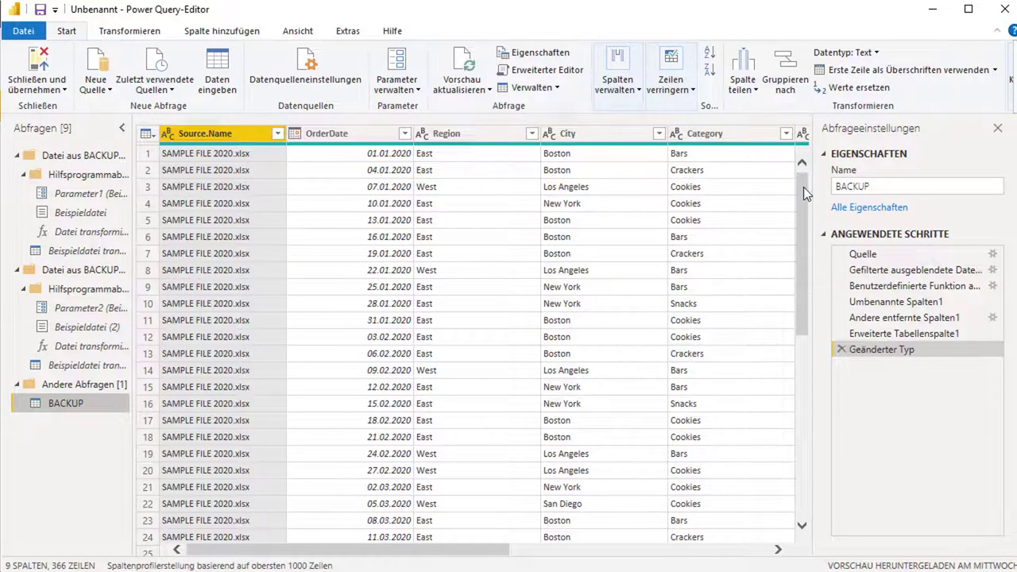
Scroll through the combined 2021 and 2022 rows, then apply with Schließen und übernehmen.
{"action": "mouse_move", "coordinate": [803, 191]}
{"action": "left_mouse_down"}
{"action": "mouse_move", "coordinate": [804, 491]}
{"action": "mouse_move", "coordinate": [808, 168]}
{"action": "mouse_move", "coordinate": [802, 450]}
{"action": "left_mouse_up"}
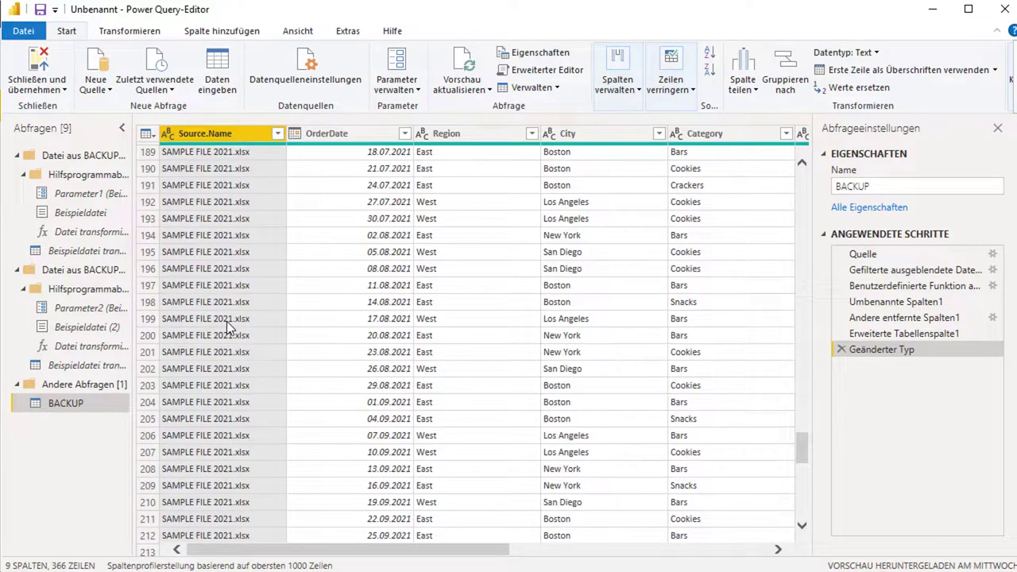
{"action": "mouse_move", "coordinate": [449, 555]}
{"action": "left_mouse_down"}
{"action": "mouse_move", "coordinate": [750, 555]}
{"action": "mouse_move", "coordinate": [454, 557]}
{"action": "mouse_move", "coordinate": [375, 488]}
{"action": "left_mouse_up"}
{"action": "left_click_drag", "start_coordinate": [800, 447], "coordinate": [800, 496]}
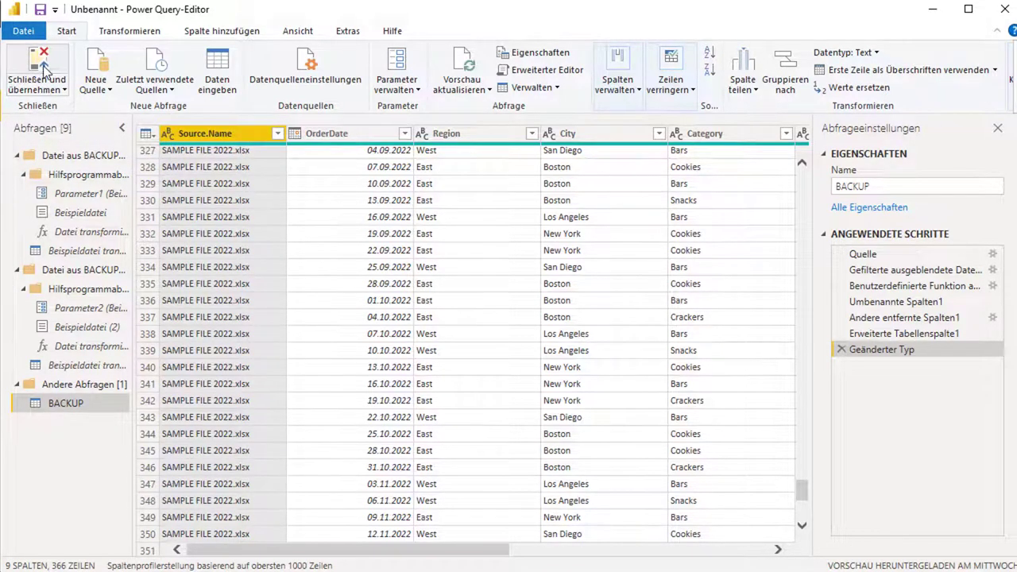
{"action": "left_click", "coordinate": [45, 72]}
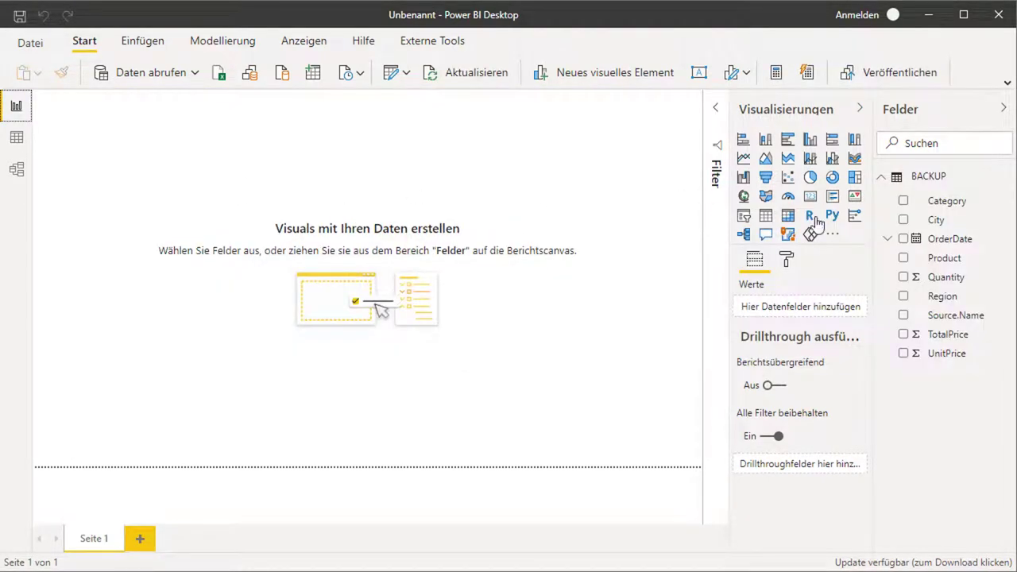
Add a resized stacked column chart with the OrderDate date hierarchy and Quantity.
{"action": "left_click_drag", "start_coordinate": [867, 229], "coordinate": [822, 226]}
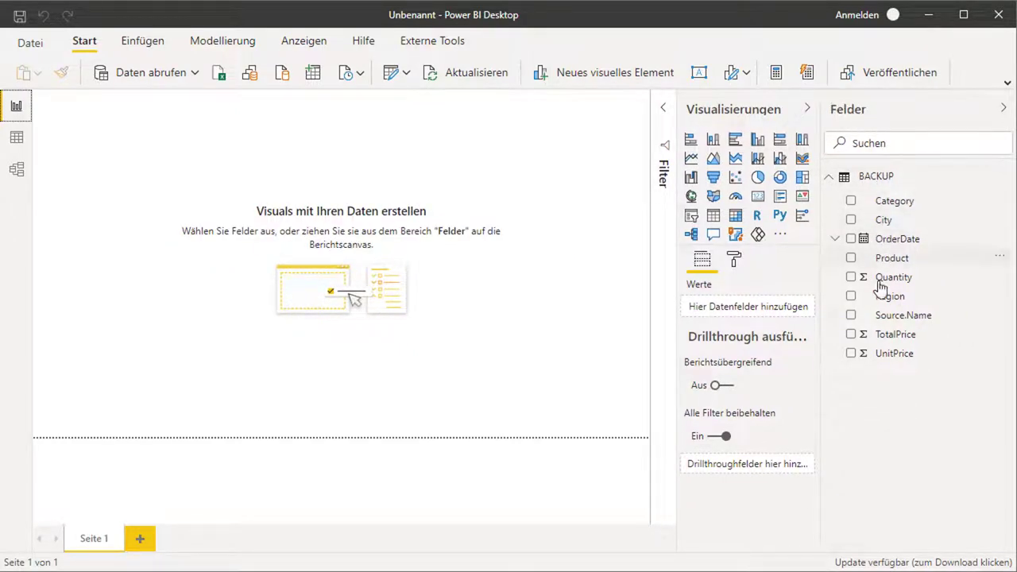
{"action": "left_click", "coordinate": [713, 140]}
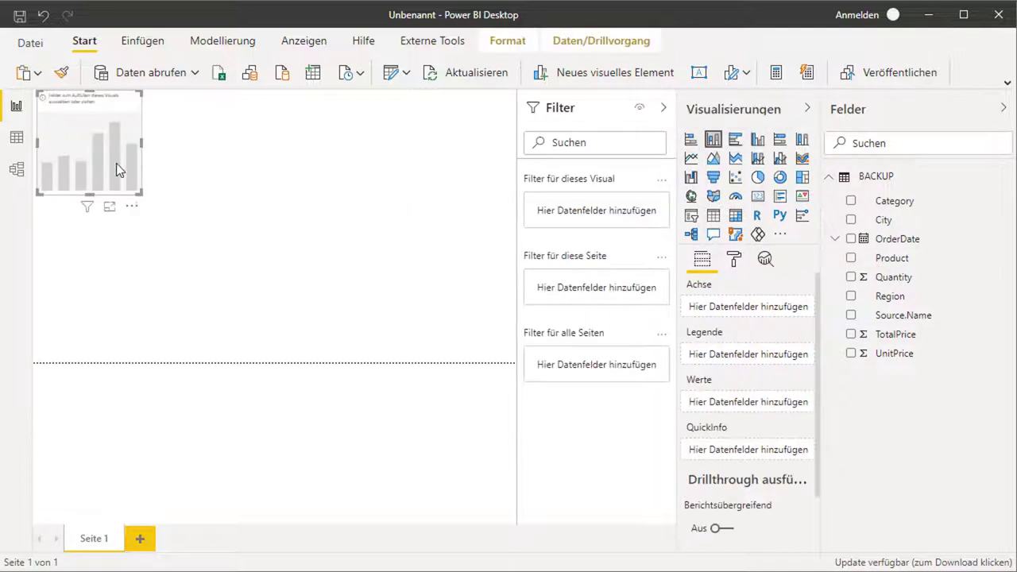
{"action": "left_click_drag", "start_coordinate": [250, 234], "coordinate": [387, 326]}
{"action": "left_click_drag", "start_coordinate": [316, 265], "coordinate": [283, 255]}
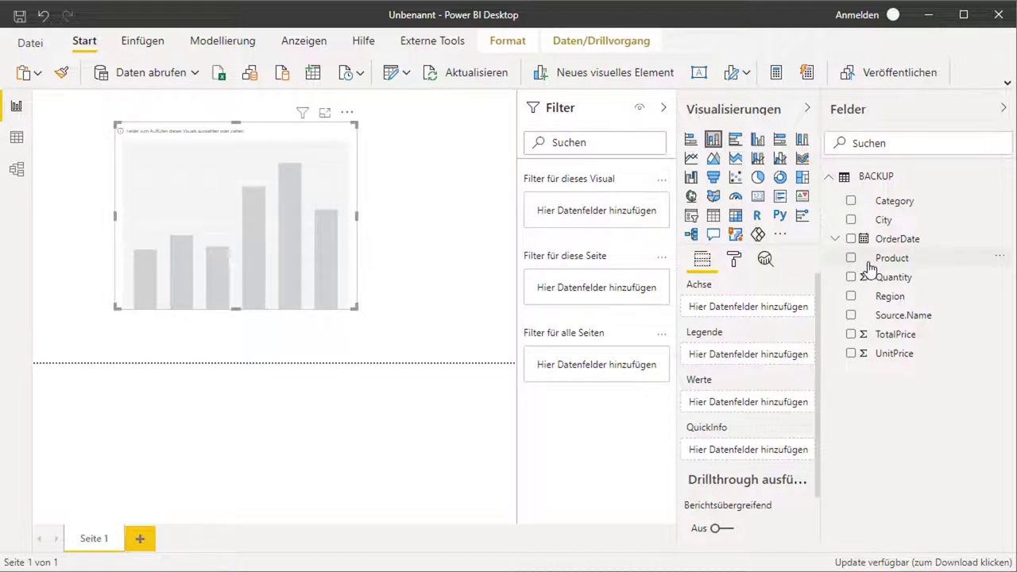
{"action": "mouse_move", "coordinate": [884, 220]}
{"action": "left_click", "coordinate": [835, 239]}
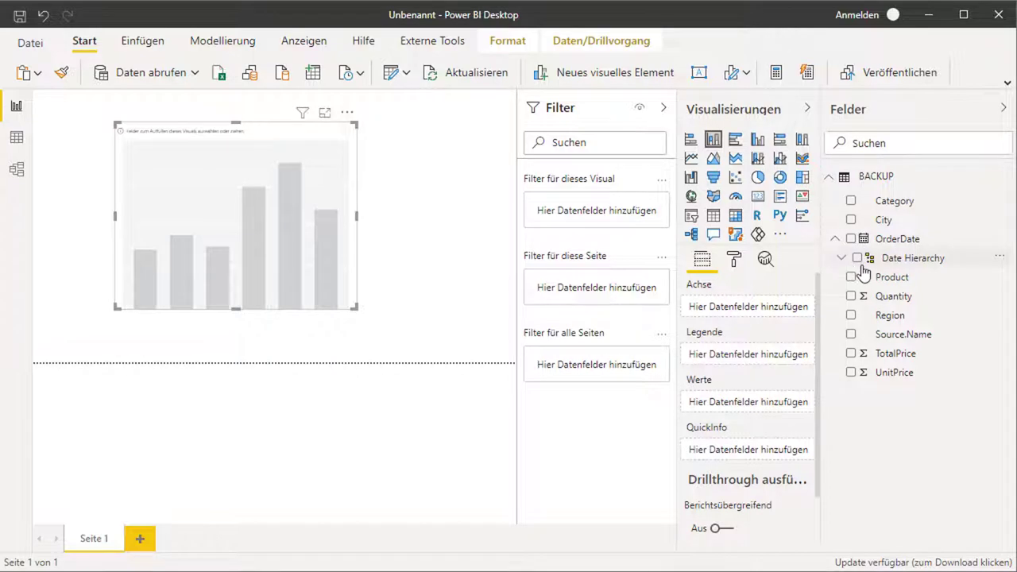
{"action": "left_click", "coordinate": [858, 258]}
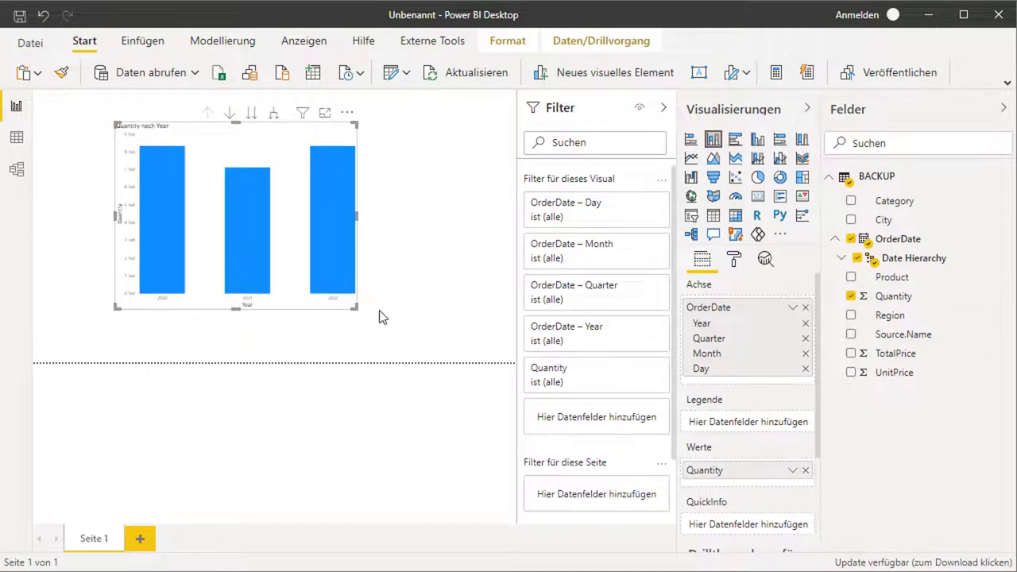
Enlarge the chart, collapse the Visualisierungen, Filter and Felder panes, and reposition it up-left.
{"action": "left_click_drag", "start_coordinate": [352, 308], "coordinate": [388, 332]}
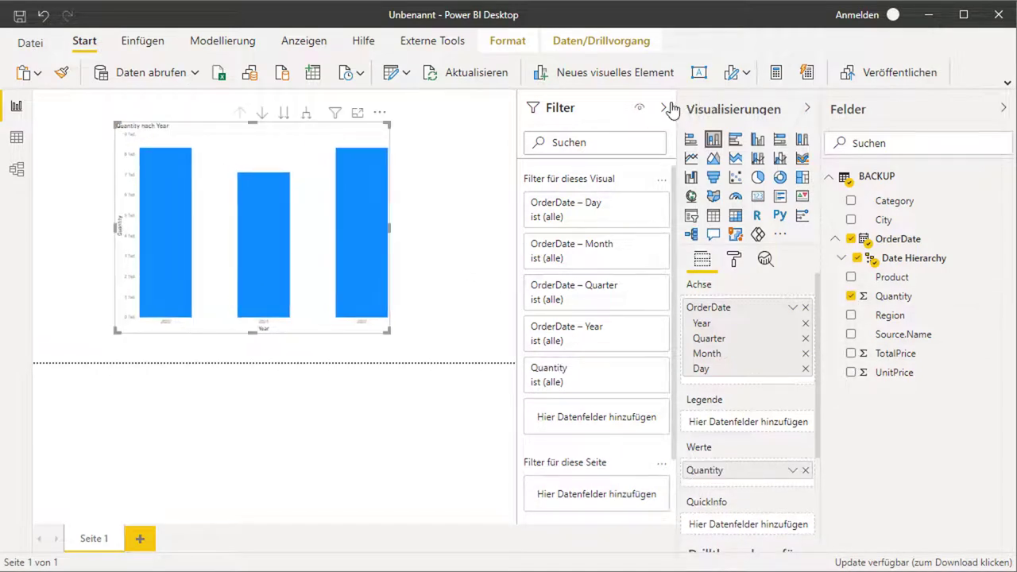
{"action": "left_click", "coordinate": [814, 112]}
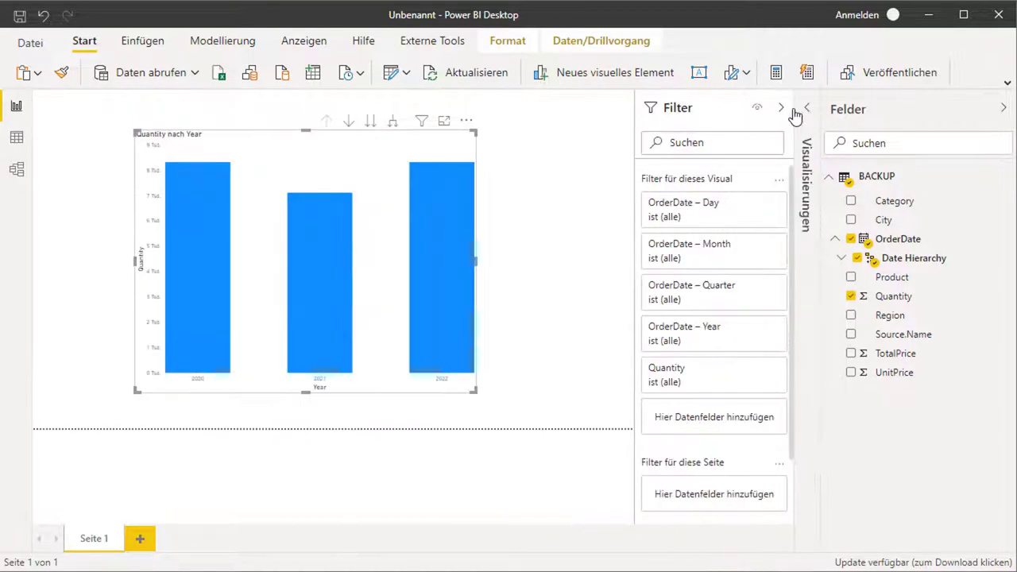
{"action": "left_click", "coordinate": [782, 111]}
{"action": "left_click", "coordinate": [1004, 111]}
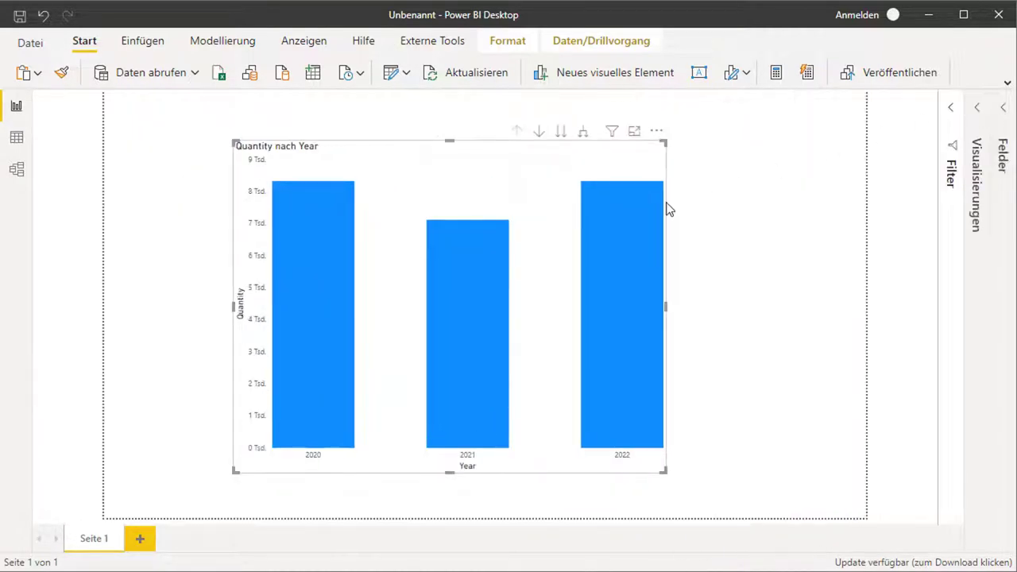
{"action": "left_click_drag", "start_coordinate": [452, 143], "coordinate": [436, 126]}
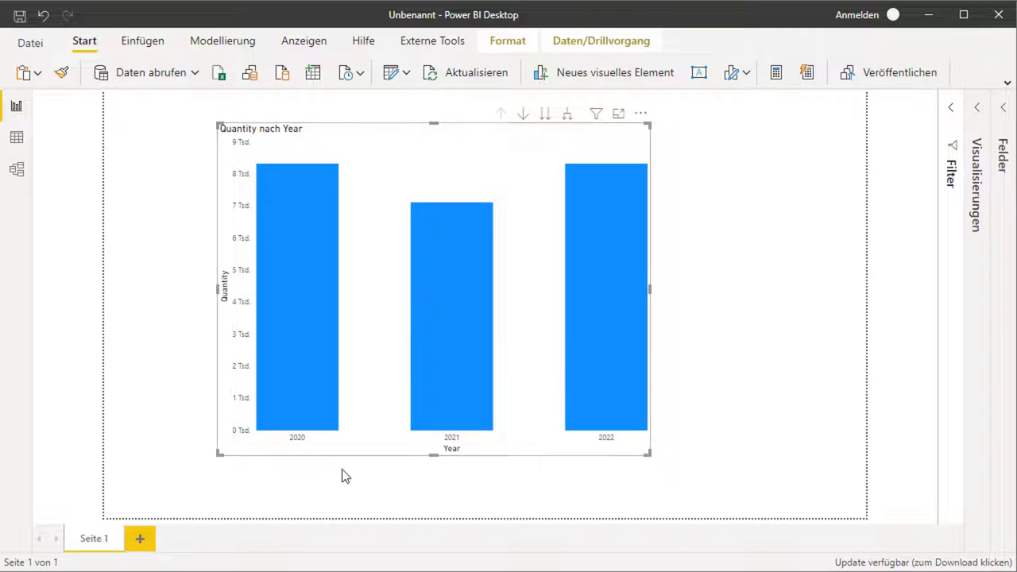